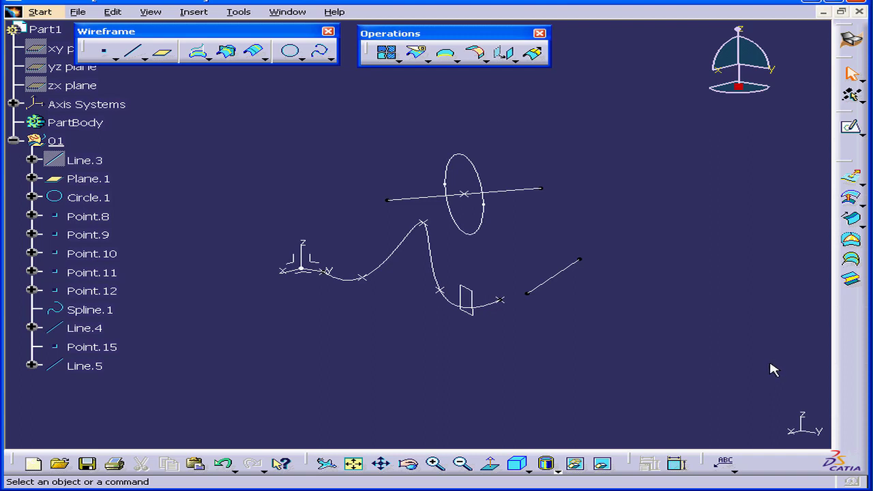
Start a new 3D Curve Offset from the Wireframe Offset flyout.
click(264, 59)
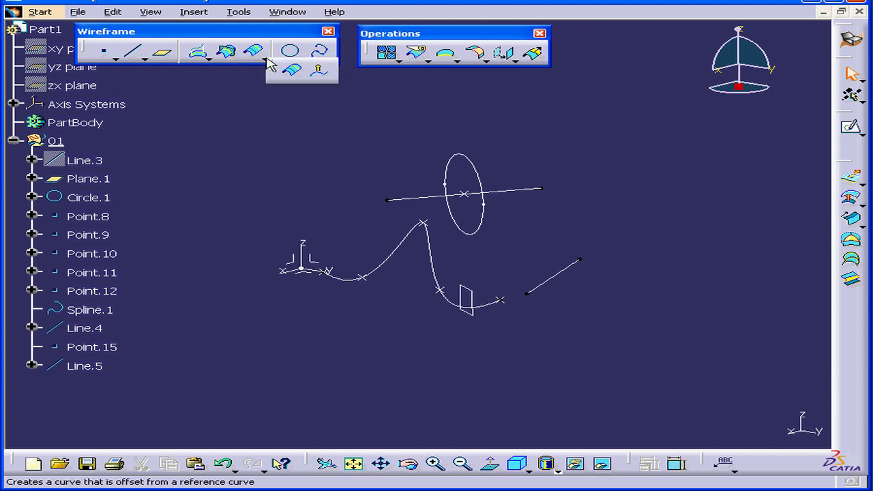
click(321, 72)
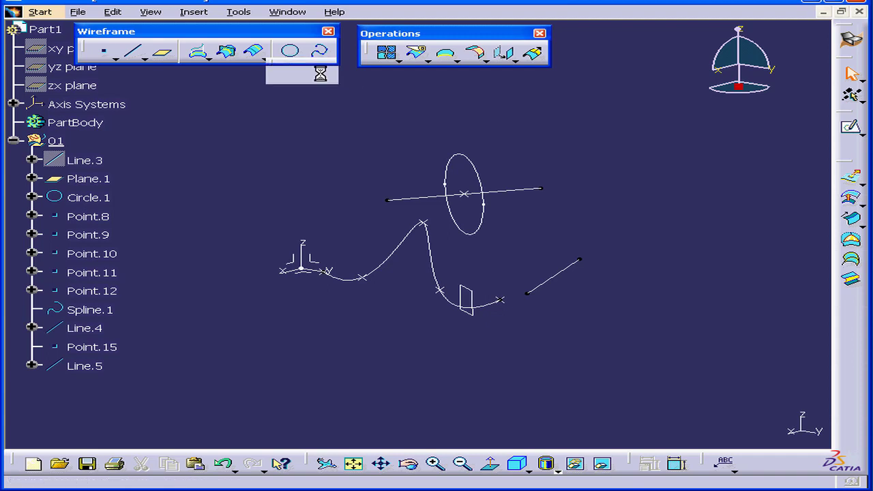
Offset Circle.1 along Line.5 by 4 mm and preview it.
drag(670, 290, 668, 165)
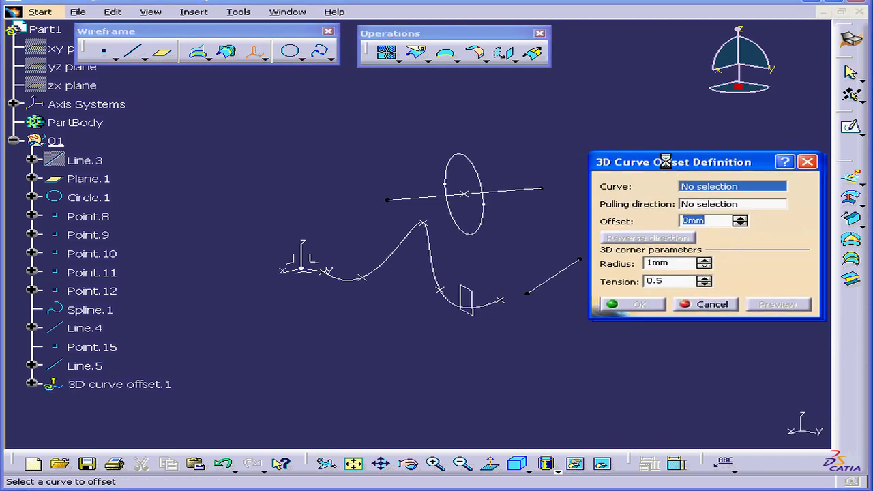
click(489, 226)
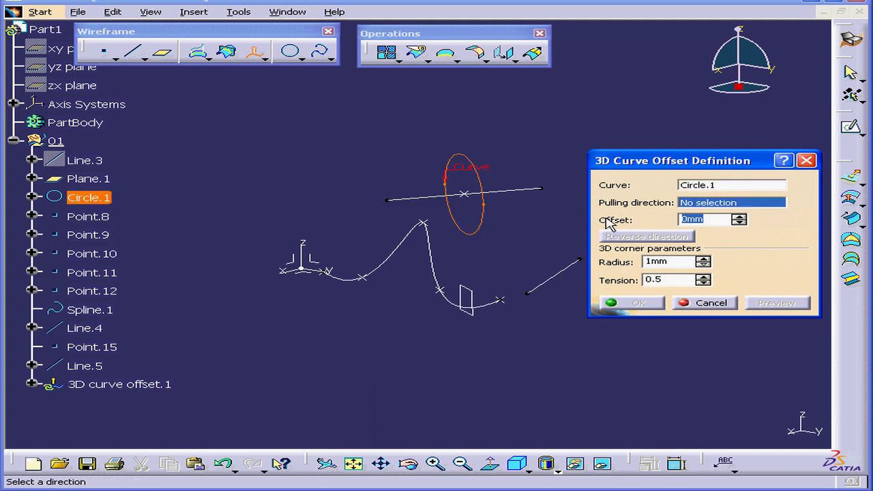
click(536, 191)
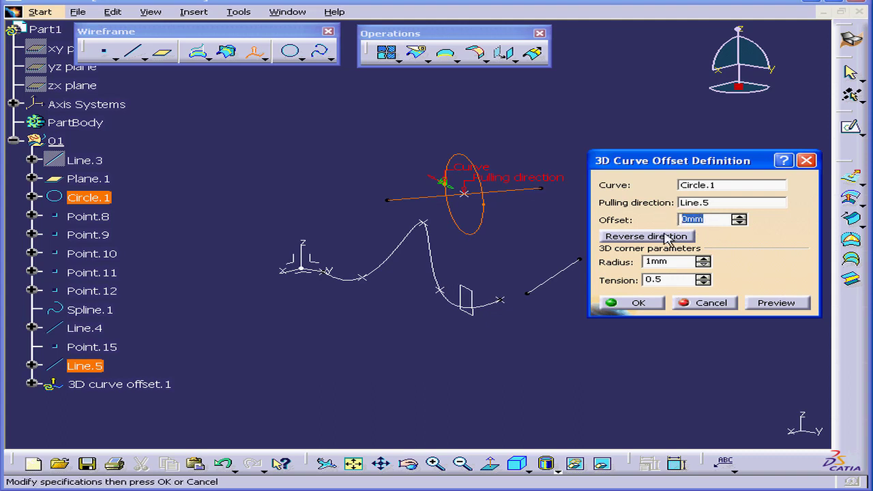
text(4)
click(665, 236)
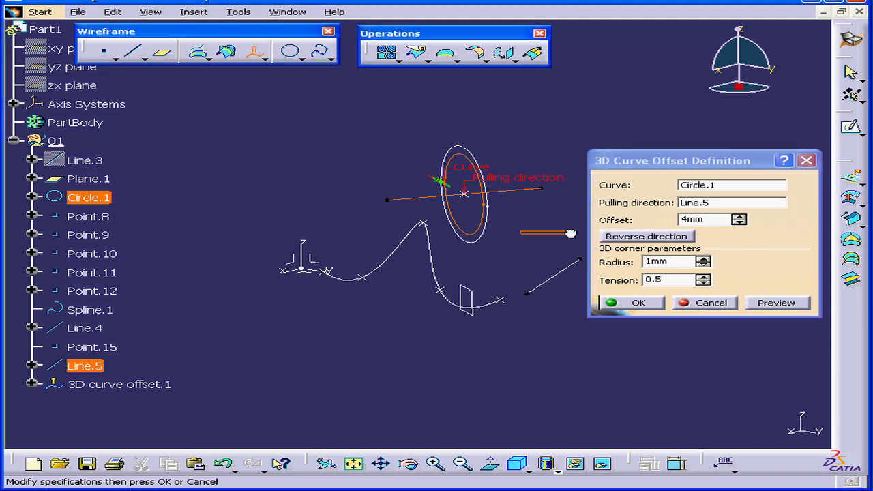
Orbit the view and drag the offset manipulator to 12 mm.
middle_drag(519, 235, 565, 240)
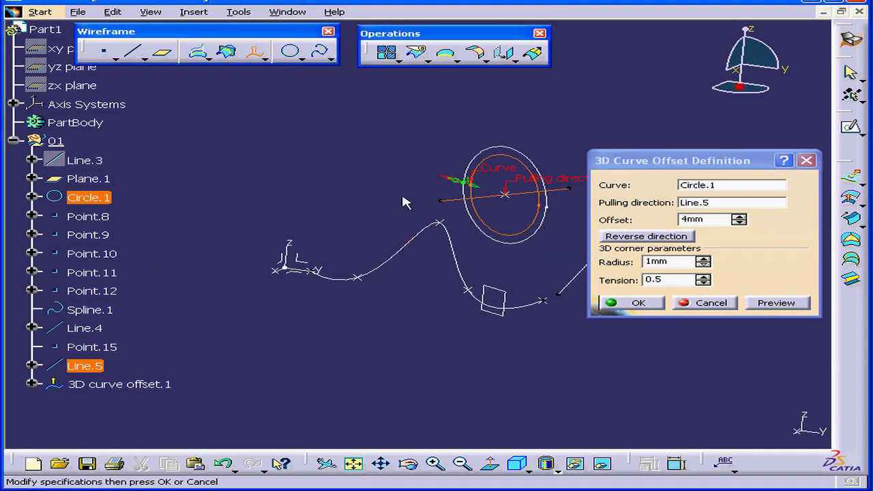
mouse_move(469, 190)
mouse_down()
mouse_move(489, 182)
mouse_move(458, 172)
mouse_up()
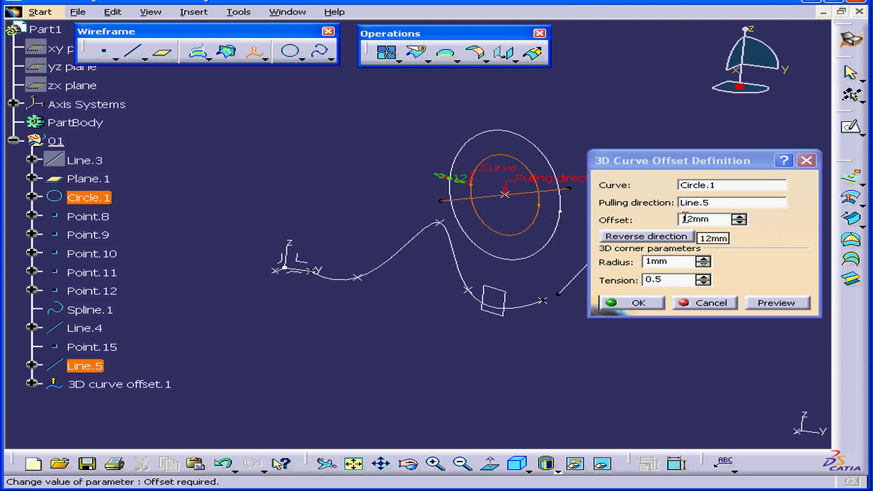
click(731, 202)
Pull the circle along Plane.1, trying offsets of 27 mm then 16 mm.
click(496, 310)
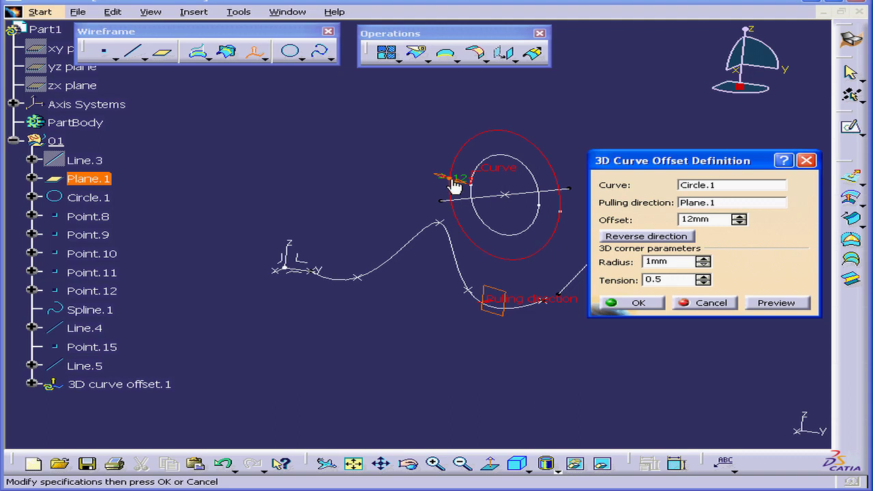
mouse_move(449, 179)
mouse_down()
mouse_move(424, 172)
mouse_move(450, 180)
mouse_up()
mouse_move(450, 179)
middle_down()
mouse_move(482, 239)
mouse_move(507, 234)
middle_up()
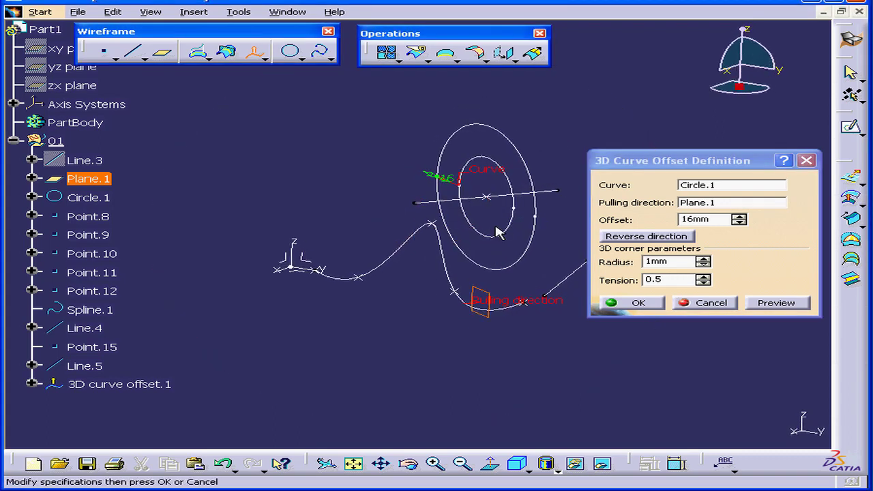
Switch the pulling direction to the yz plane and set the offset to about 7 mm.
click(724, 203)
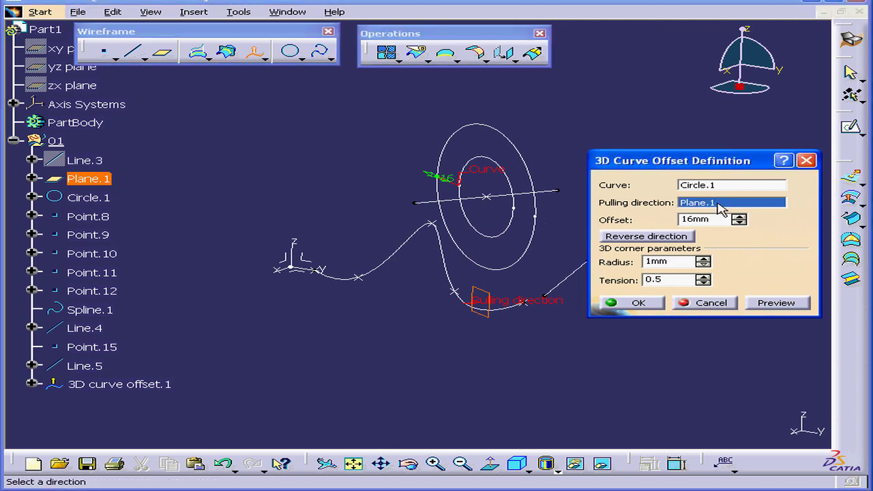
click(62, 68)
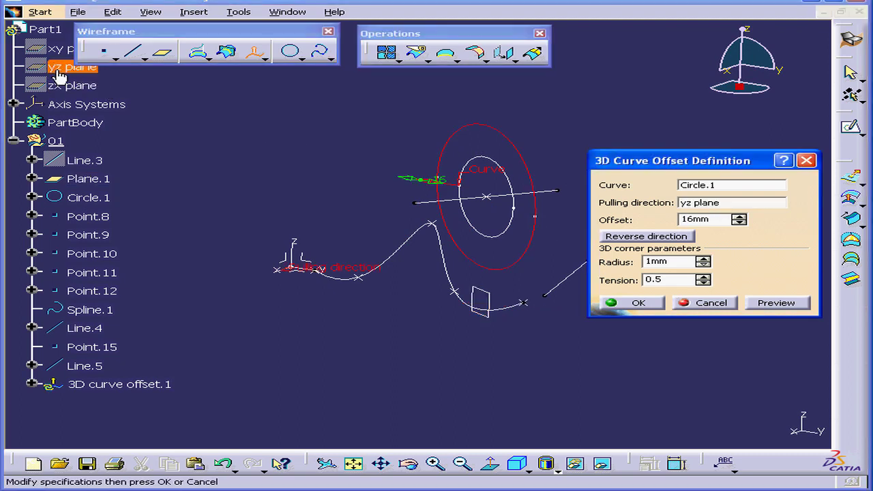
mouse_move(421, 188)
mouse_down()
mouse_move(404, 180)
mouse_move(447, 196)
mouse_up()
mouse_move(546, 249)
middle_down()
mouse_move(444, 267)
mouse_move(438, 211)
middle_up()
mouse_move(422, 194)
mouse_down()
mouse_move(400, 185)
mouse_move(445, 217)
mouse_up()
mouse_move(445, 217)
middle_down()
mouse_move(475, 245)
mouse_move(571, 226)
mouse_move(579, 233)
middle_up()
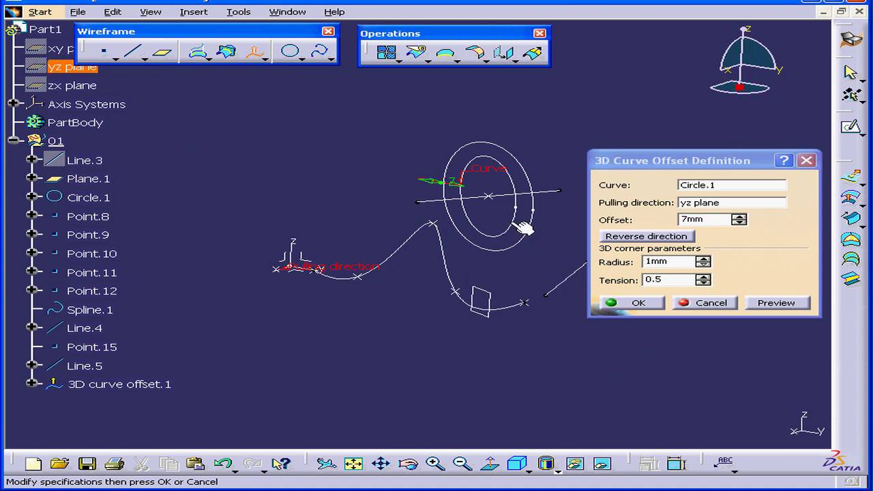
Offset Spline.1 along Plane.1, reversed below the spline, at about 21 mm.
click(690, 188)
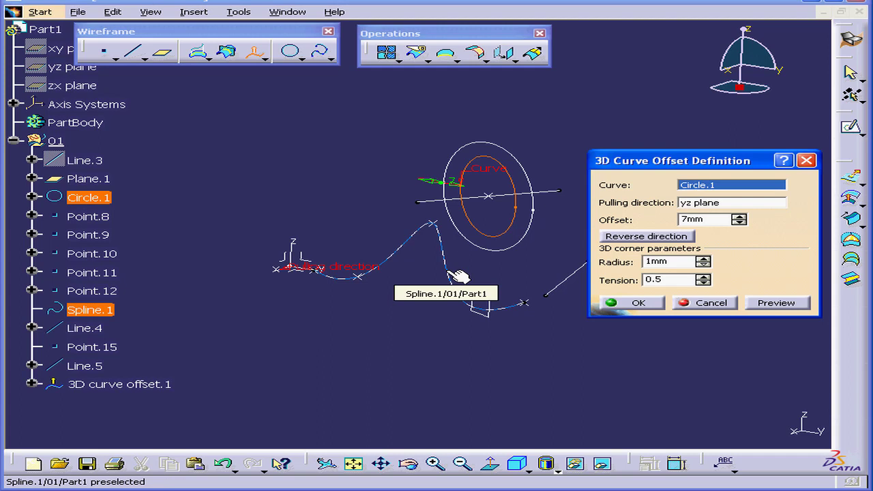
click(453, 272)
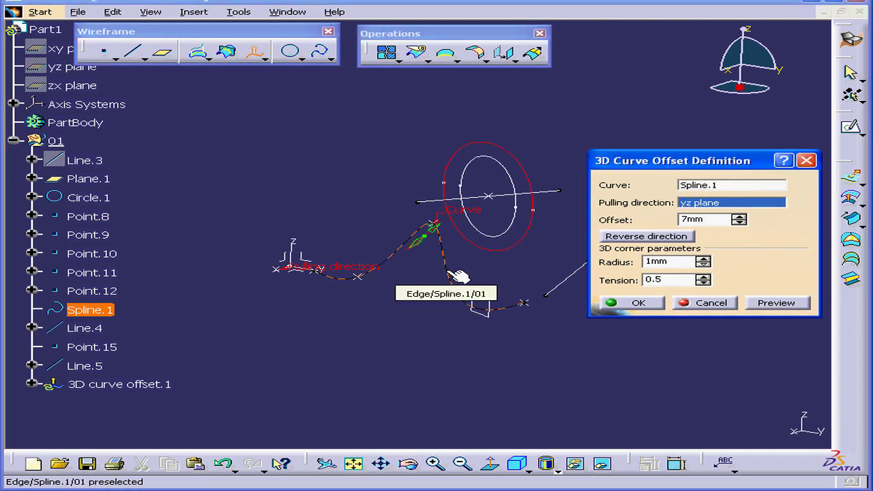
click(494, 300)
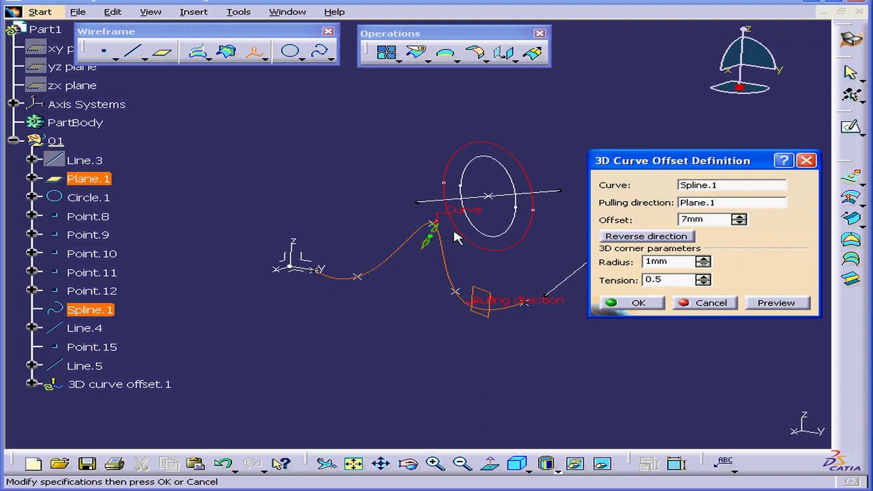
mouse_move(431, 235)
mouse_down()
mouse_move(411, 266)
mouse_move(427, 238)
mouse_up()
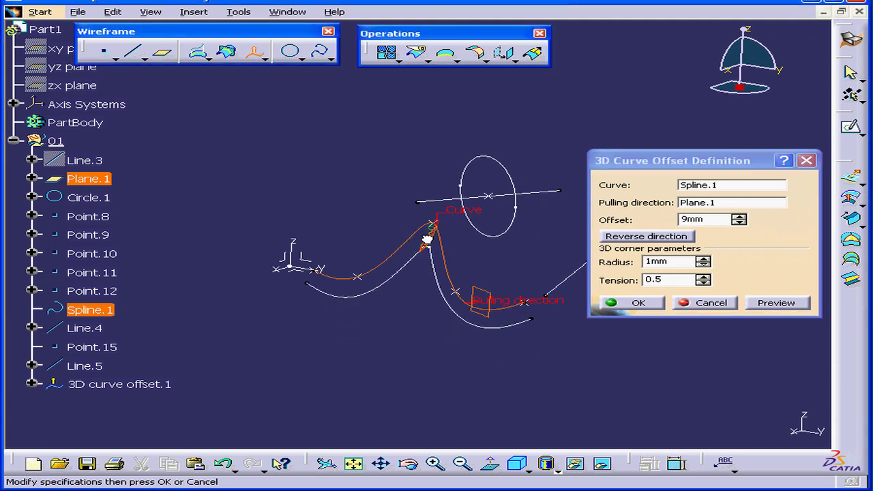
click(632, 238)
click(635, 238)
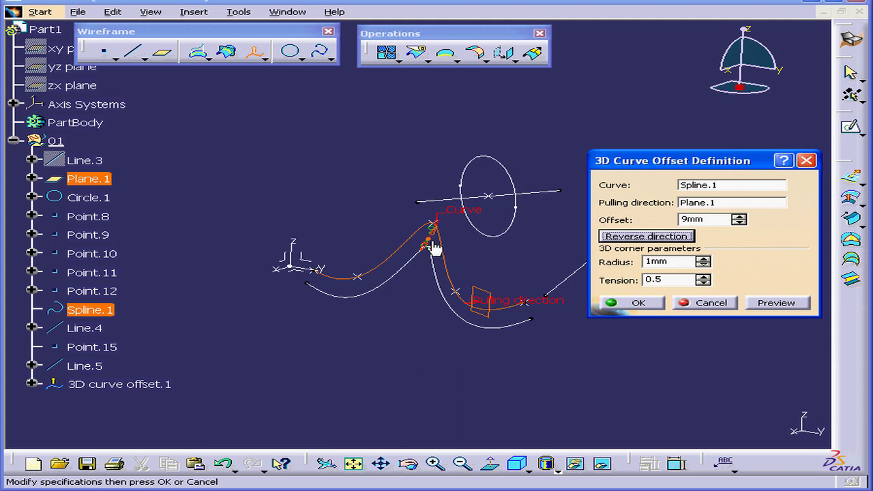
mouse_move(434, 247)
mouse_down()
mouse_move(423, 260)
mouse_move(421, 250)
mouse_up()
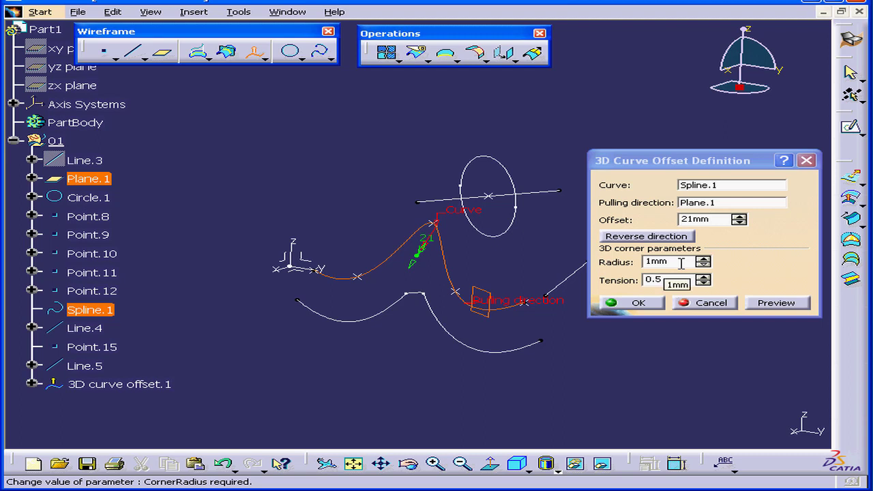
Set the 3D corner radius to 5 mm and try tension values 2 and 0.3.
click(681, 264)
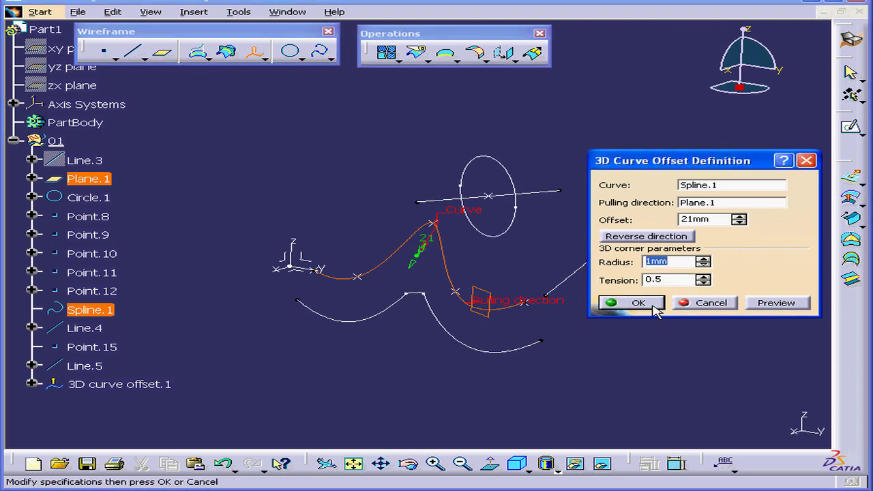
text(5)
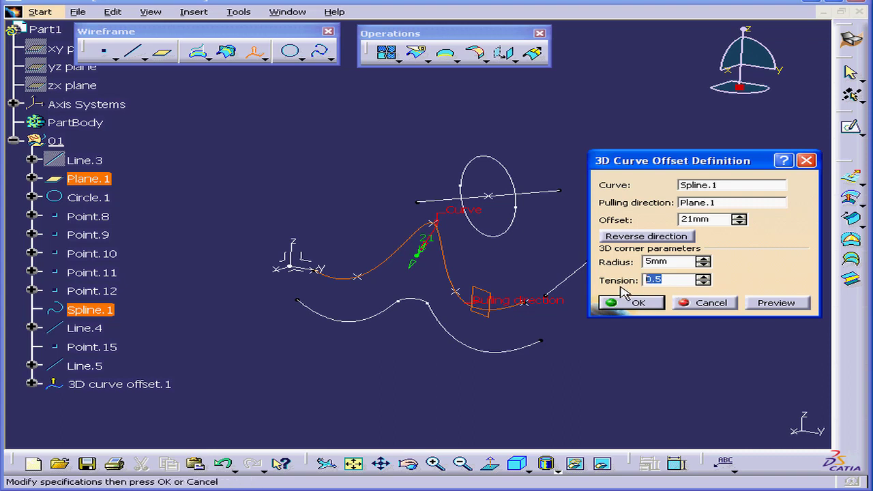
text(2)
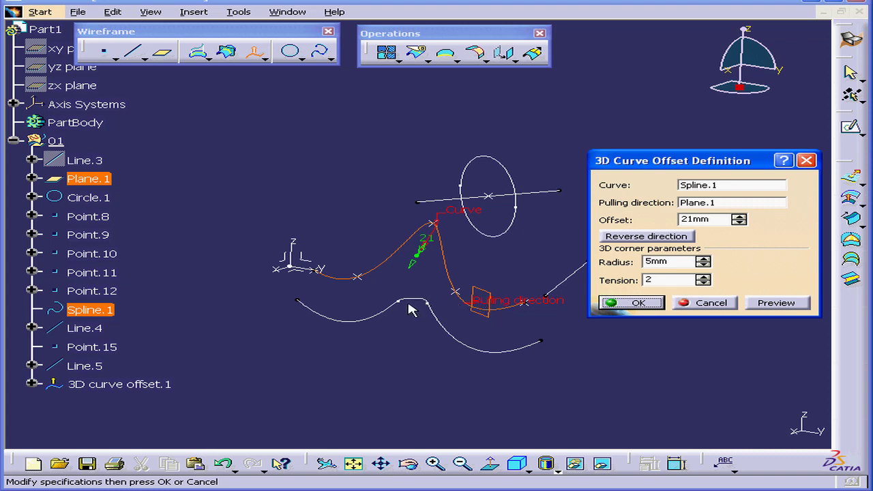
double_click(664, 278)
text(0.3)
Dismiss the update error after a 48 mm drag and set the spline offset to 10 mm.
mouse_move(418, 263)
mouse_down()
mouse_move(382, 325)
mouse_move(458, 192)
mouse_up()
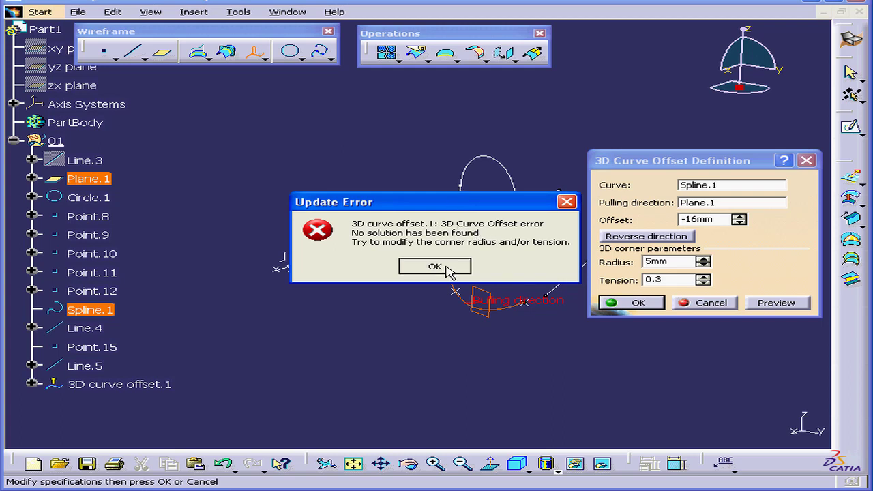
click(450, 271)
drag(716, 219, 628, 227)
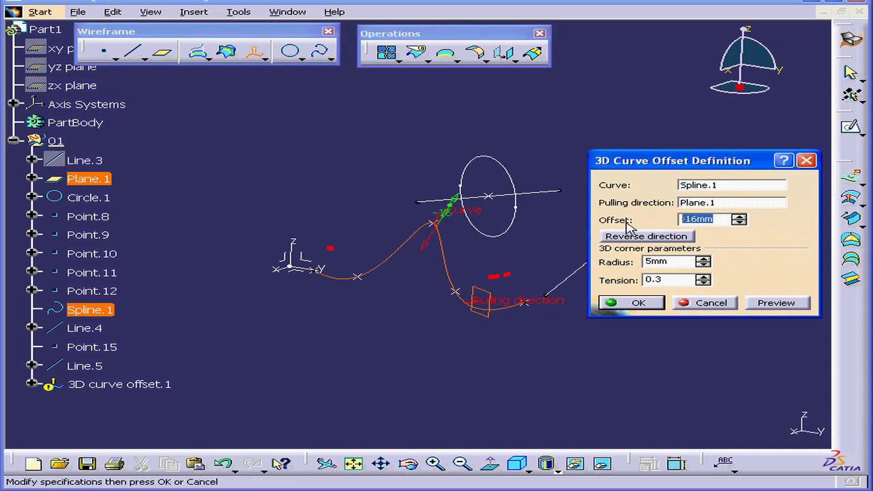
text(10)
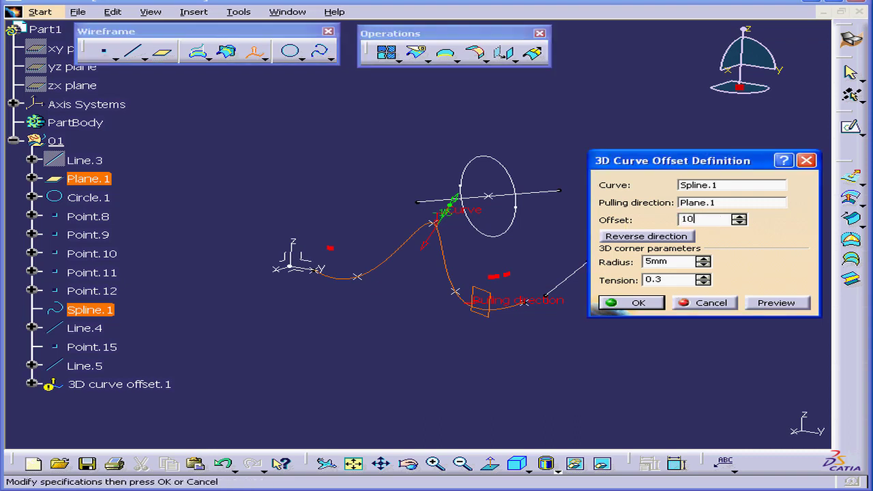
key(Tab)
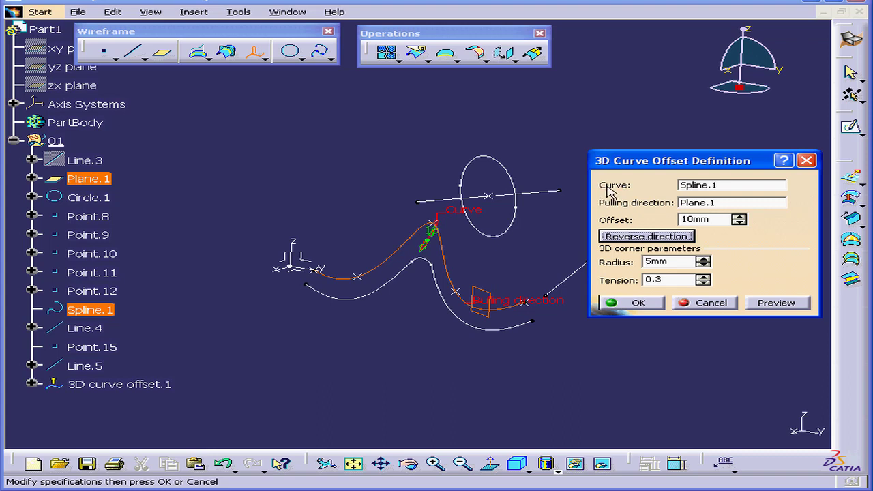
click(726, 193)
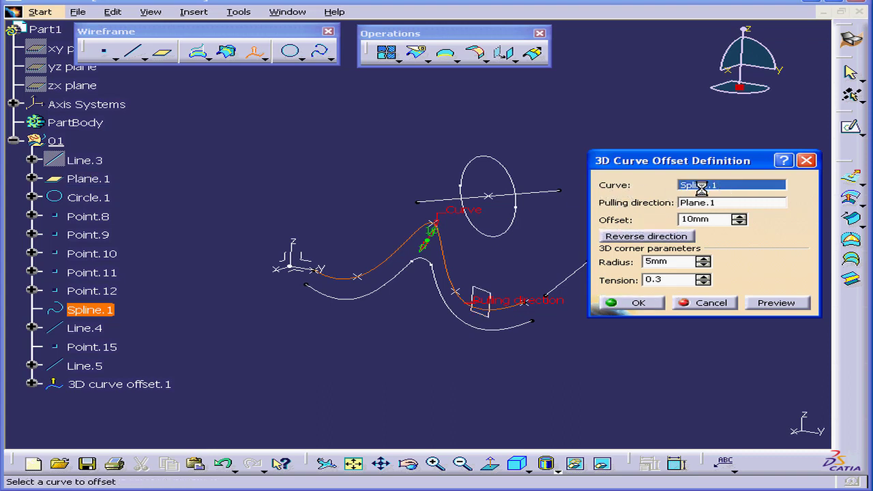
Offset Circle.1 along the absolute axis system, adjusting the offset from about 32 mm to 26 mm.
click(512, 220)
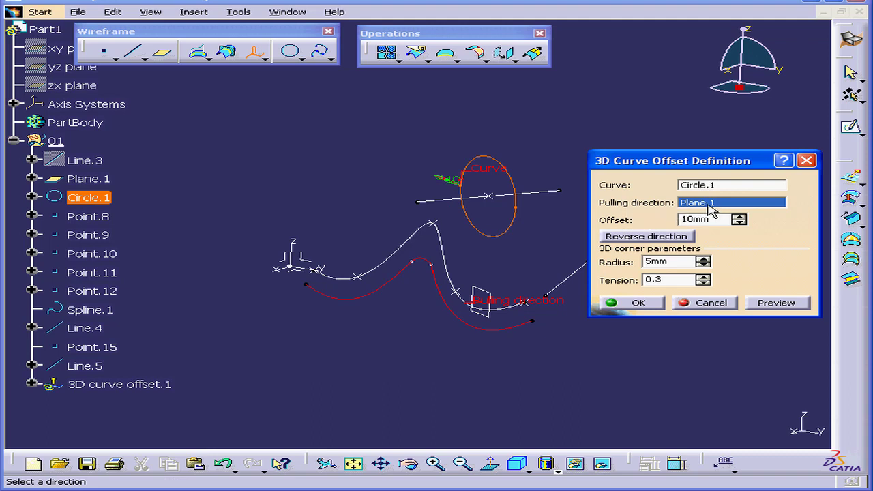
click(316, 262)
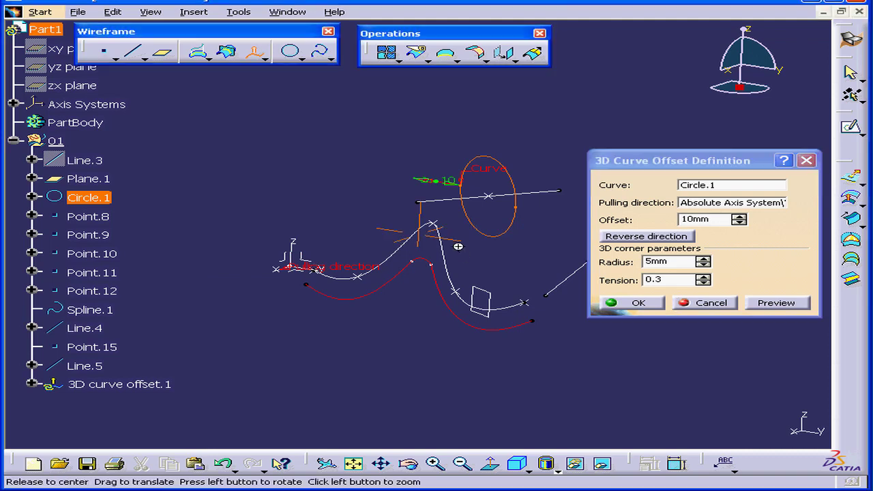
mouse_move(458, 247)
middle_down()
mouse_move(303, 257)
mouse_move(419, 238)
mouse_move(454, 251)
middle_up()
mouse_move(442, 191)
mouse_down()
mouse_move(377, 168)
mouse_move(302, 175)
mouse_move(476, 189)
mouse_move(271, 148)
mouse_move(420, 182)
mouse_up()
mouse_move(517, 228)
middle_down()
mouse_move(464, 248)
mouse_move(342, 250)
mouse_move(517, 221)
mouse_move(491, 229)
middle_up()
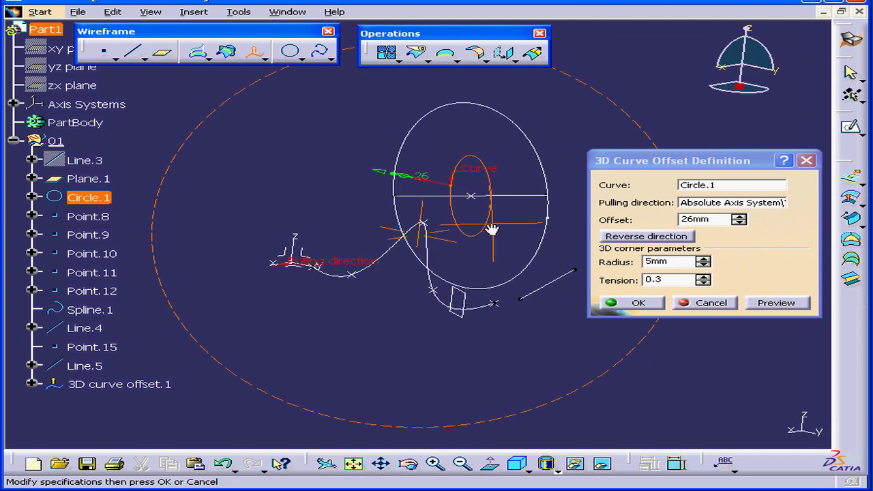
Try the ZX plane as pulling direction, preview, and dismiss the no-solution error.
click(723, 202)
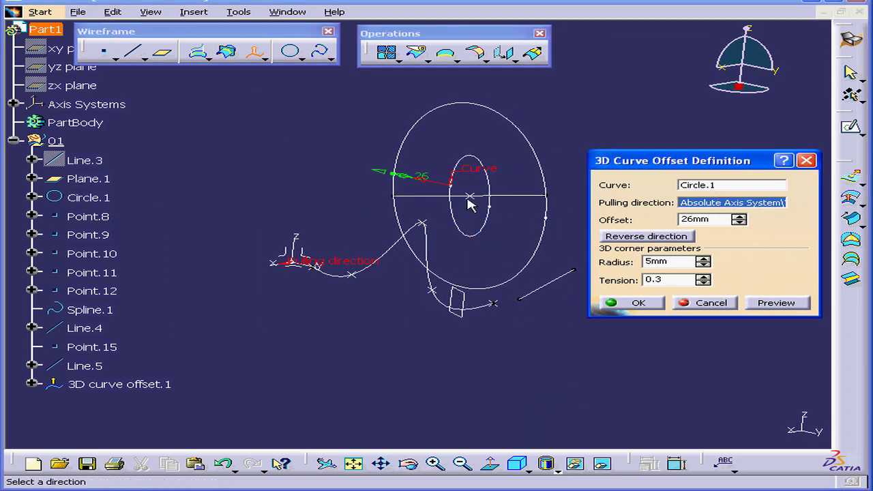
click(292, 258)
click(778, 309)
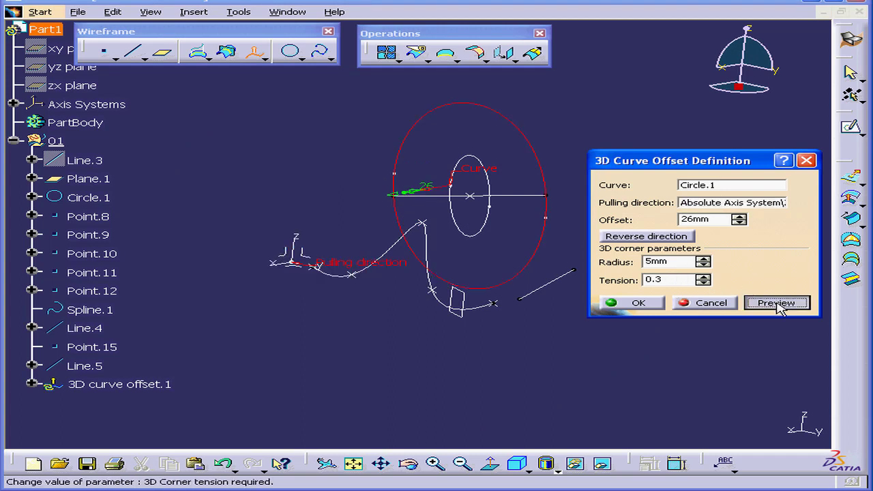
click(434, 268)
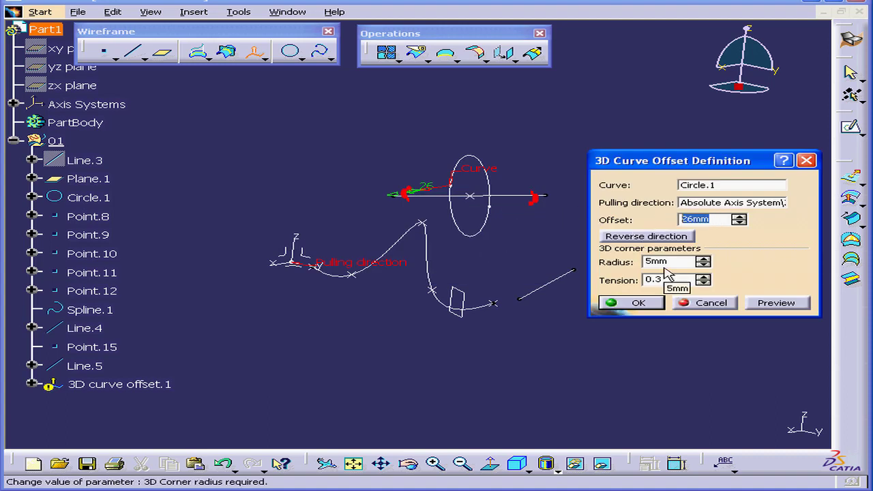
Reset the circle offset to 1 mm and step it up to 5 mm with the spinner.
text(1)
key(Tab)
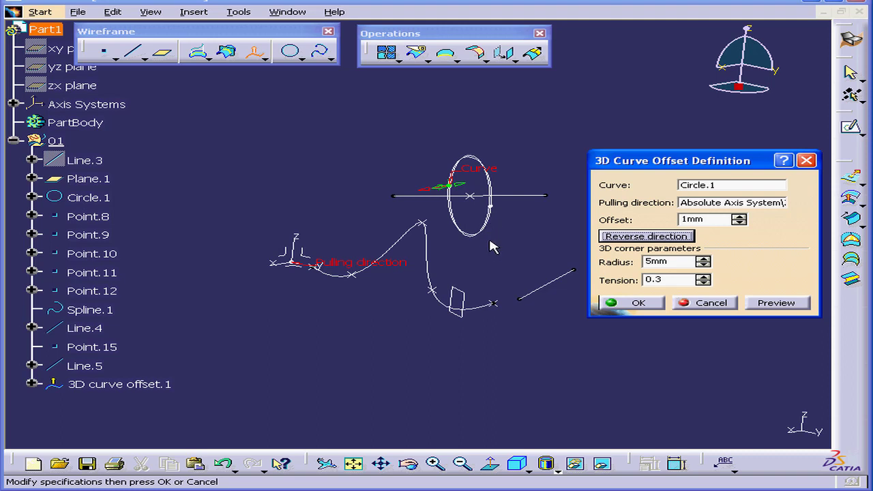
click(739, 217)
click(739, 216)
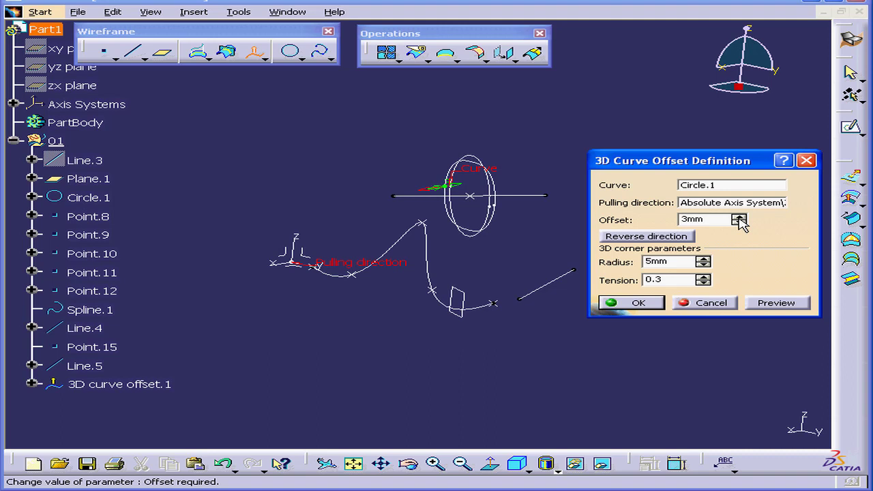
click(738, 216)
click(739, 216)
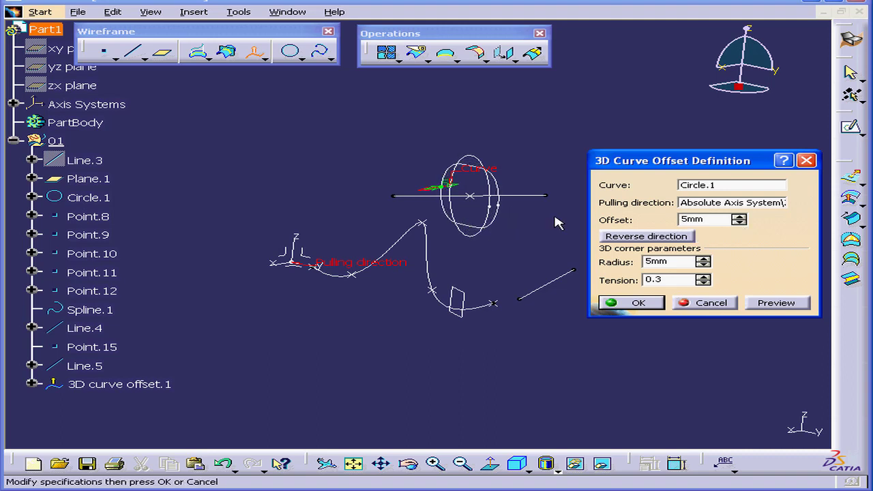
mouse_move(556, 222)
middle_down()
mouse_move(447, 226)
mouse_move(560, 217)
middle_up()
click(729, 203)
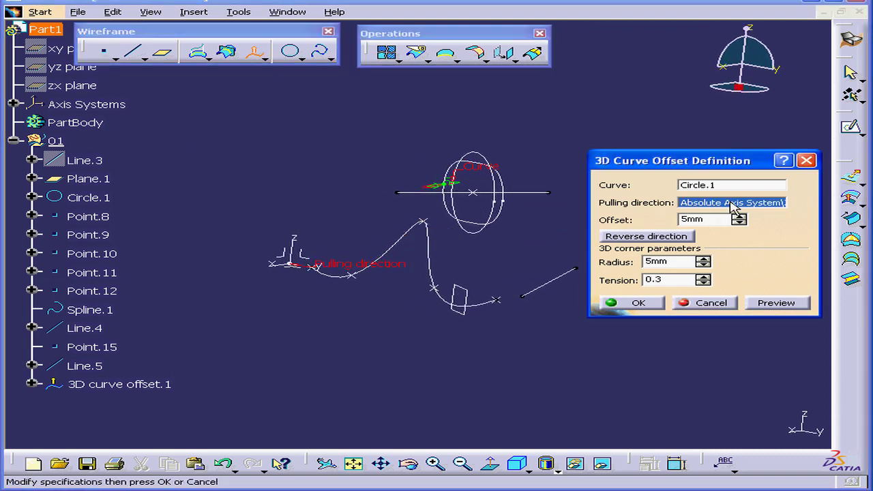
Pull the circle along Line.5, preview, and enlarge the offset to about 35 mm.
click(543, 193)
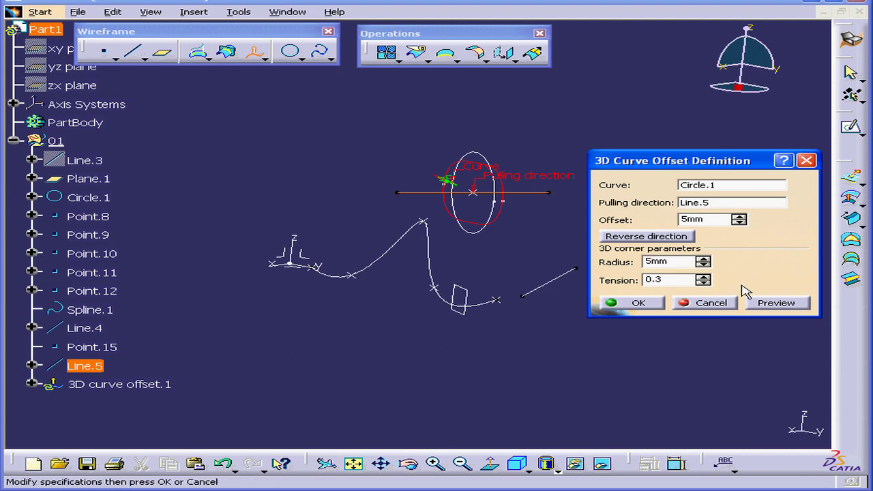
click(778, 303)
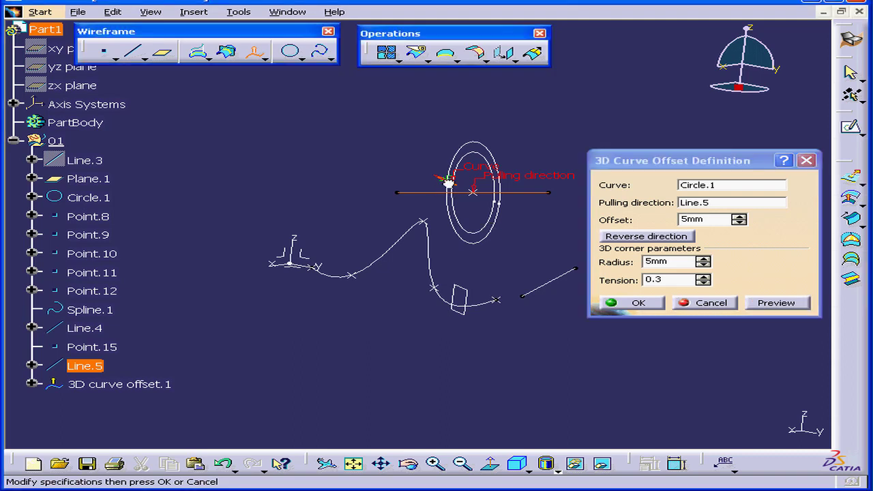
mouse_move(445, 180)
mouse_down()
mouse_move(403, 168)
mouse_move(453, 191)
mouse_move(409, 174)
mouse_up()
middle_drag(563, 255, 578, 247)
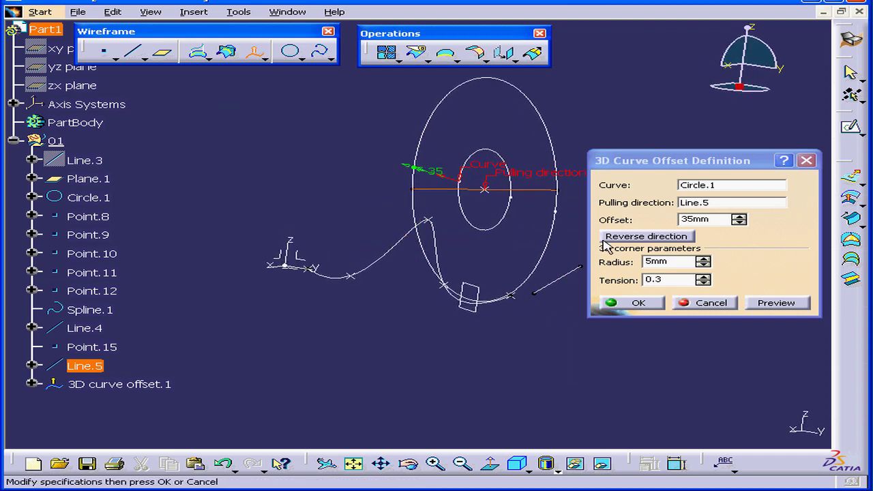
click(698, 203)
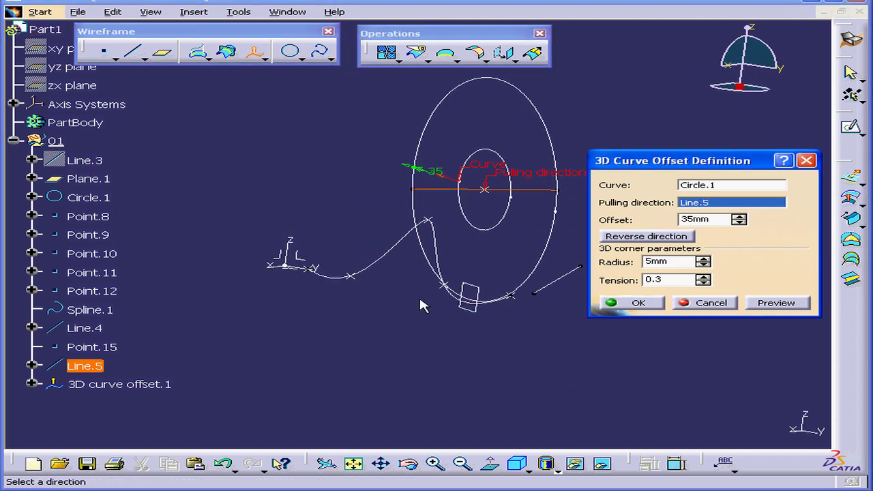
middle_drag(337, 289, 583, 280)
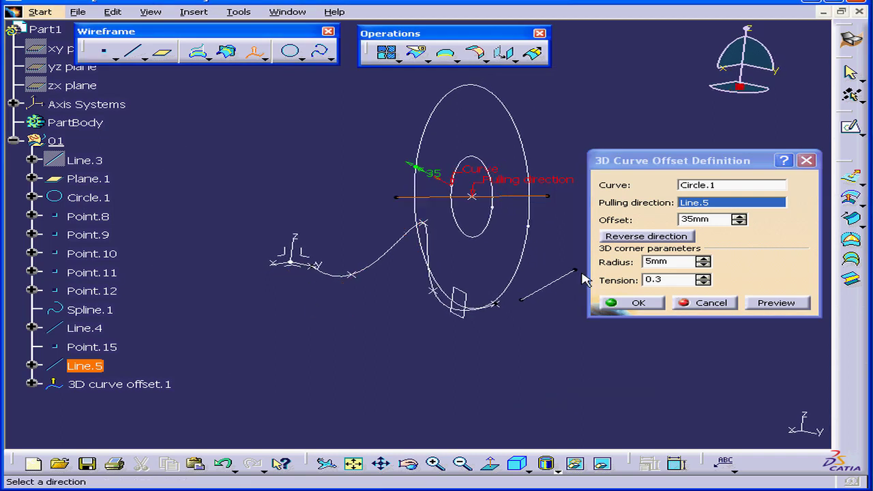
Set the Y axis as pulling direction, preview the 35 mm offset, and dismiss the update error.
right_click(706, 208)
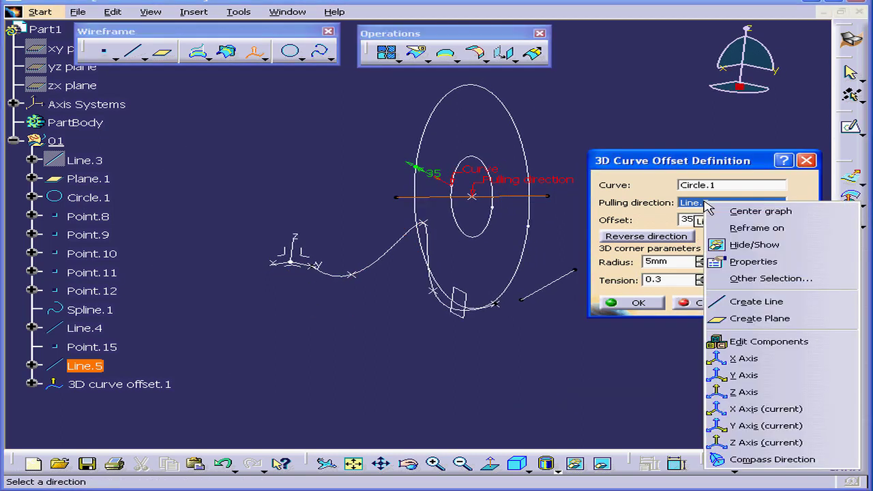
click(770, 376)
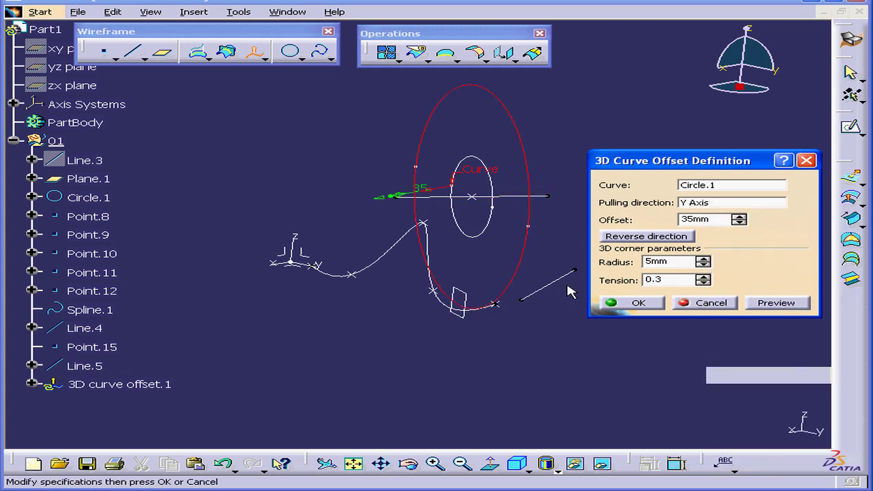
click(786, 305)
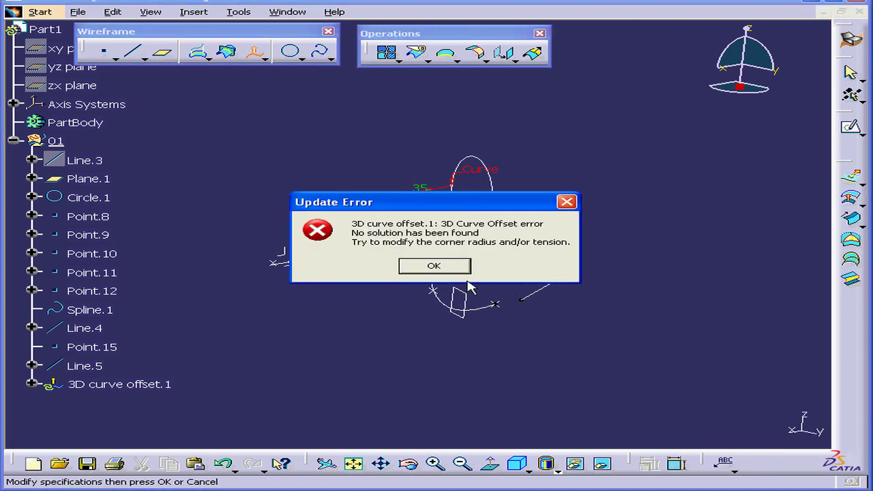
click(437, 266)
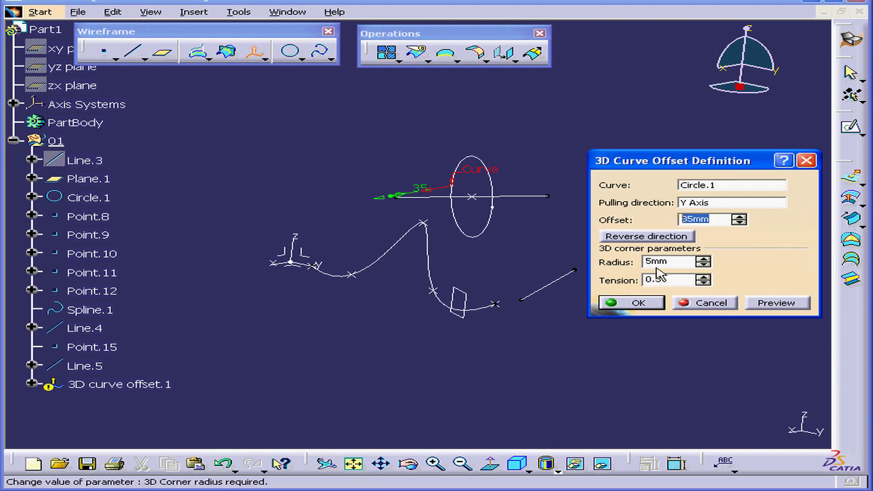
Change the offset to 2 mm and confirm to create 3D curve offset.1 of Circle.1.
text(2)
key(Tab)
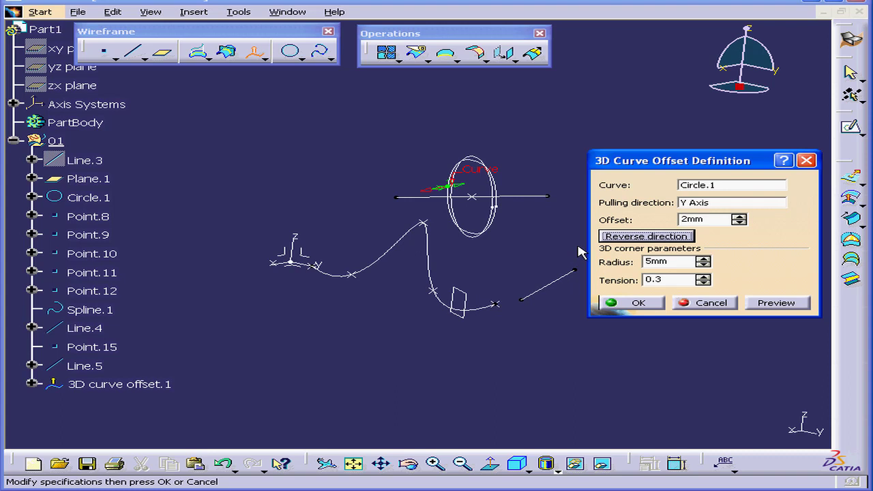
click(638, 303)
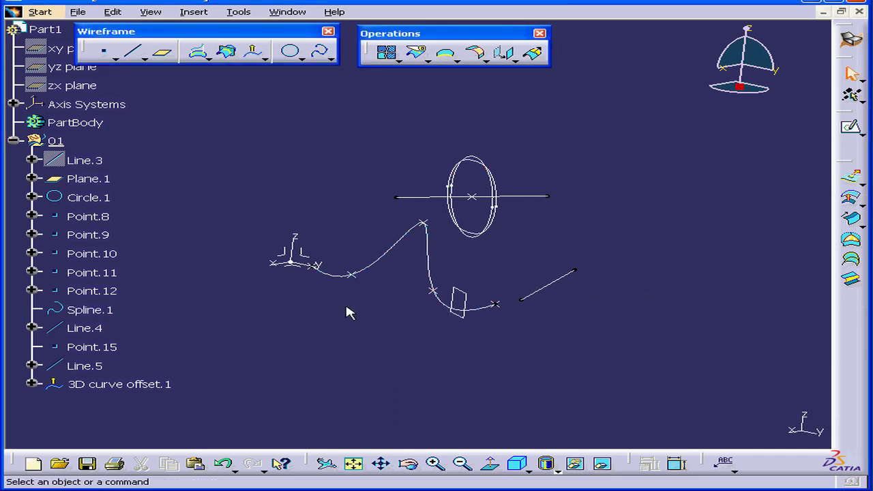